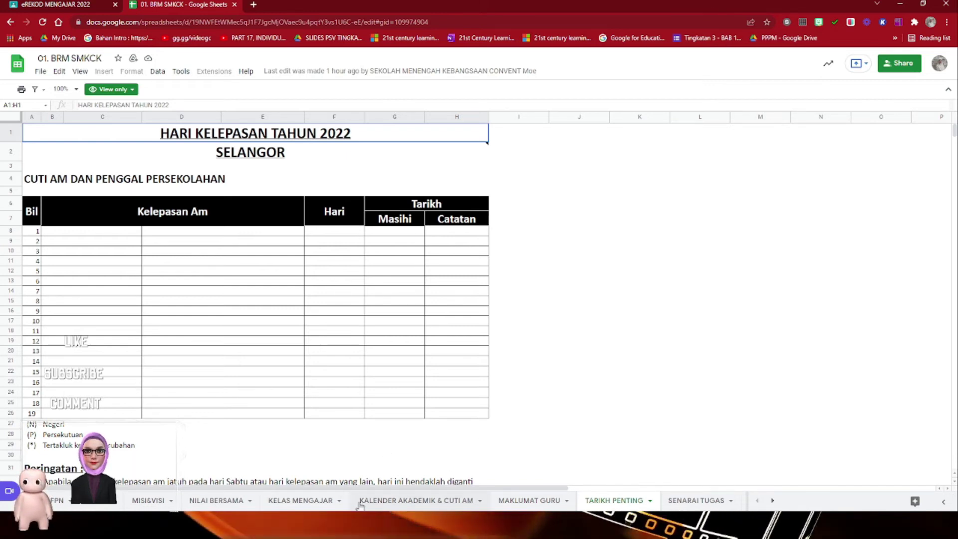
View the SENARAI TUGAS sheet and read through the Surat Aku Janji sheet of the BRM SMKCK workbook.
click(701, 502)
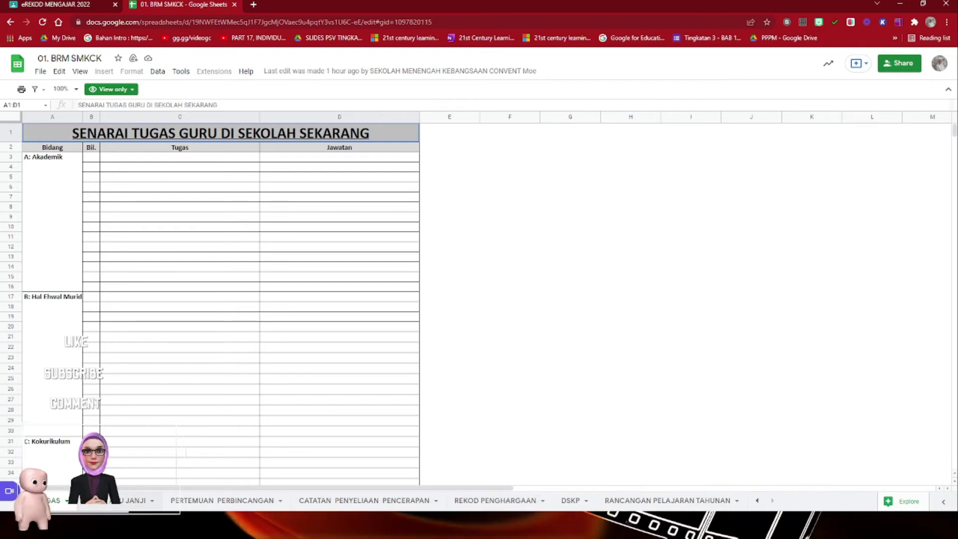
click(106, 505)
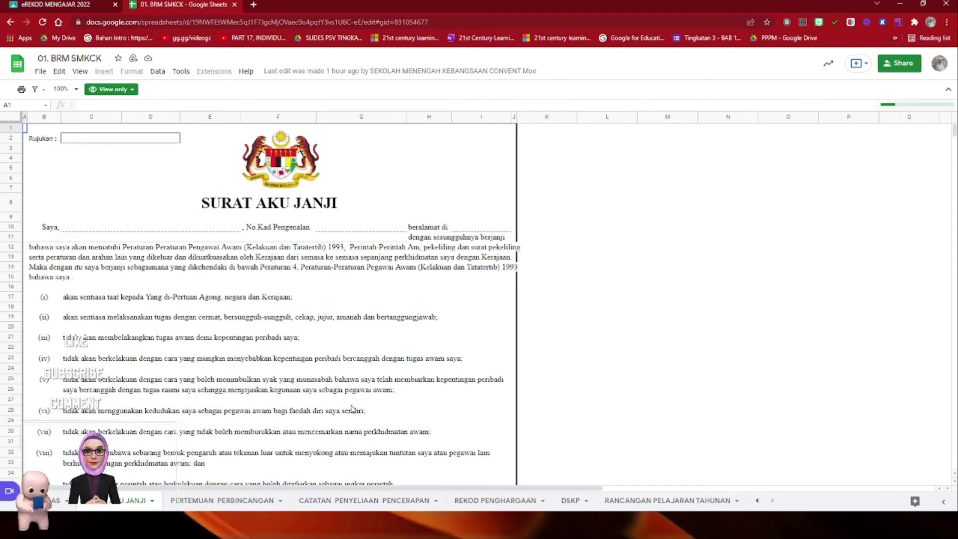
scroll(316, 402, down, 3)
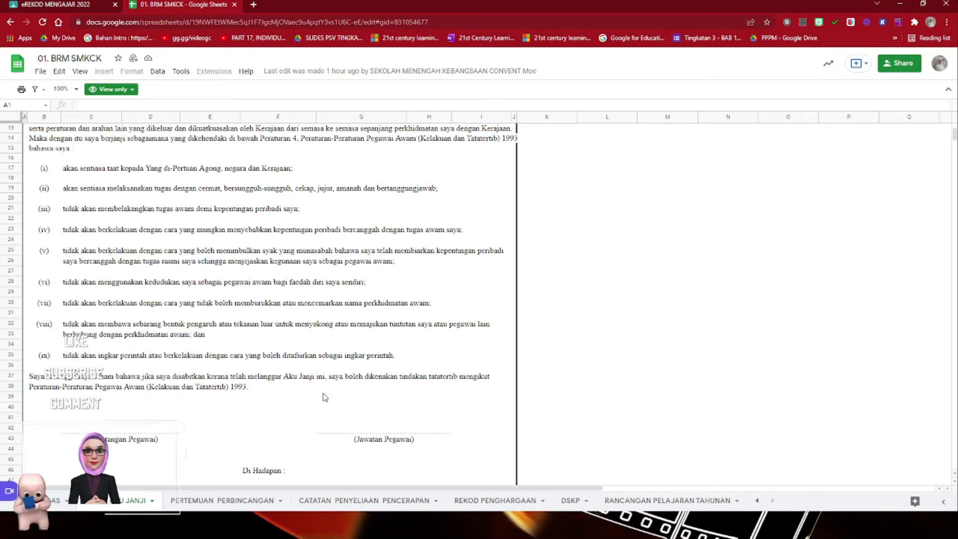
View the PERTEMUAN PERBINCANGAN, CATATAN PENYELIAAN PENCERAPAN and REKOD PENGHARGAAN record sheets.
click(229, 502)
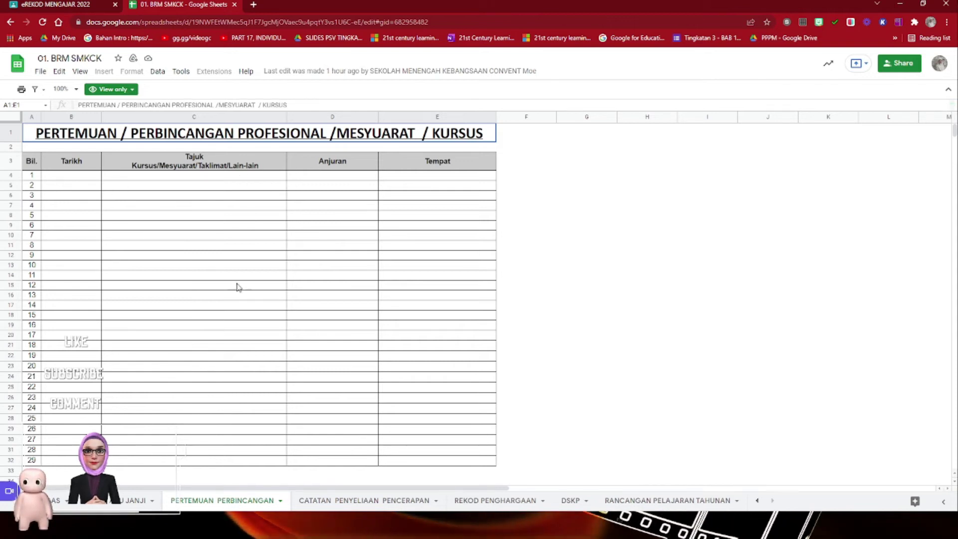
click(390, 500)
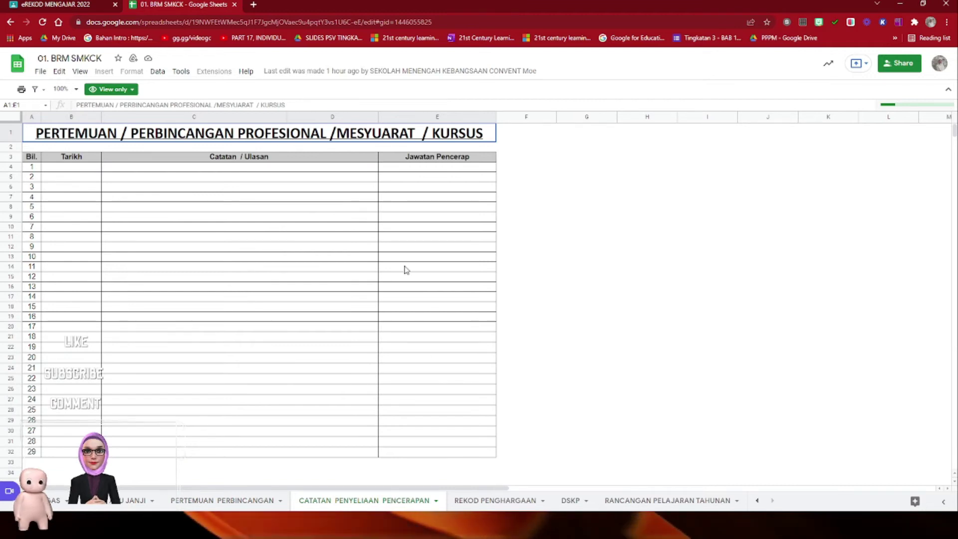
click(513, 504)
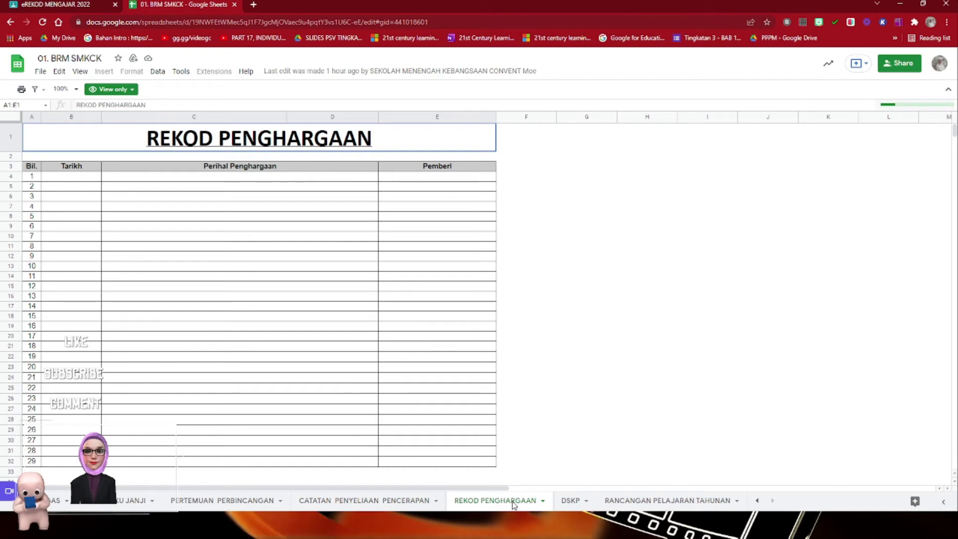
View the DSKP and RANCANGAN PELAJARAN TAHUNAN sheets, and close the BRM SMKCK workbook.
click(564, 501)
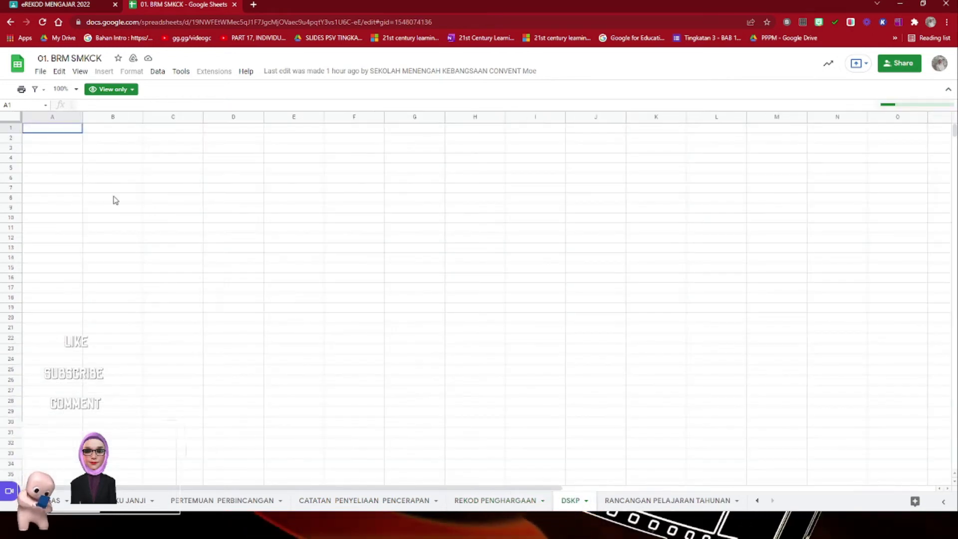
click(69, 151)
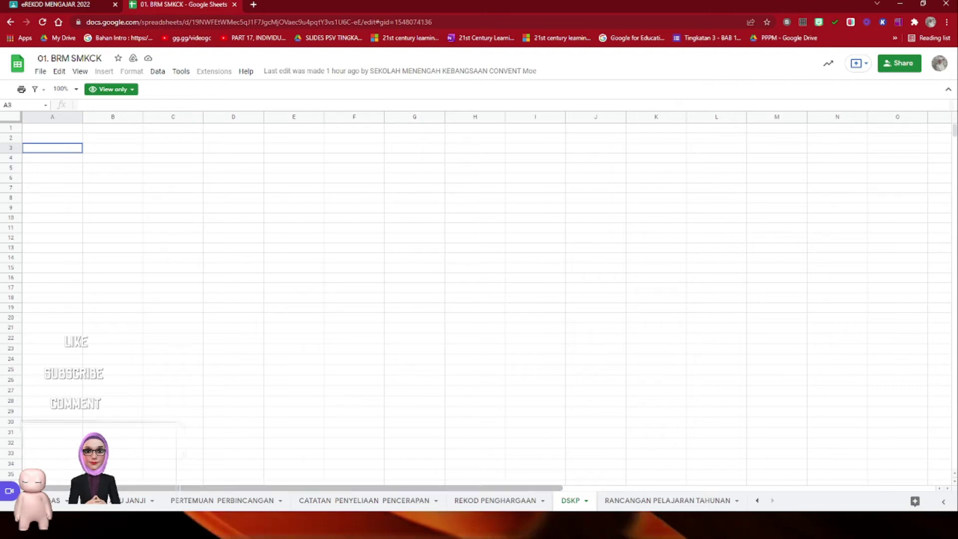
click(635, 502)
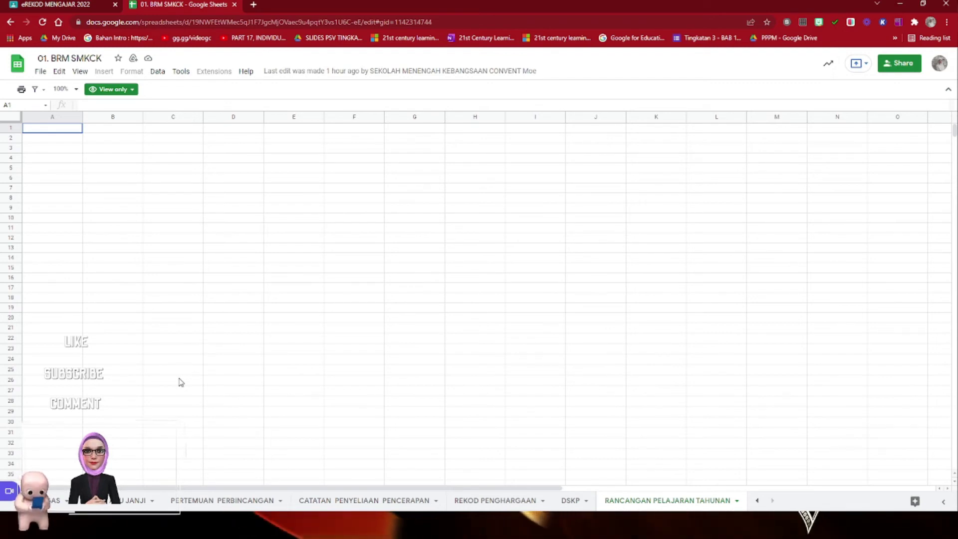
click(235, 4)
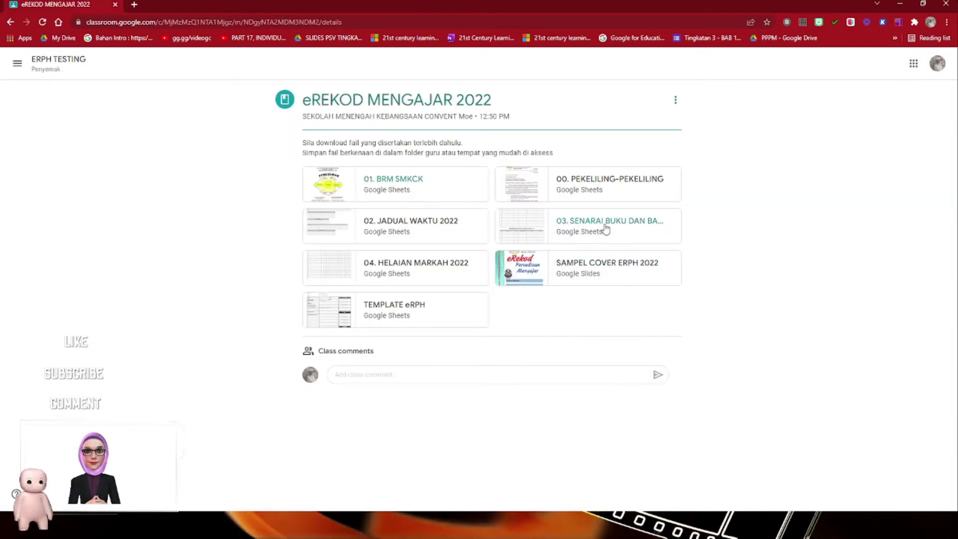
Open 02. JADUAL WAKTU 2022 from the Classroom material, look through its timetable and analysis tables, and close the workbook.
click(431, 225)
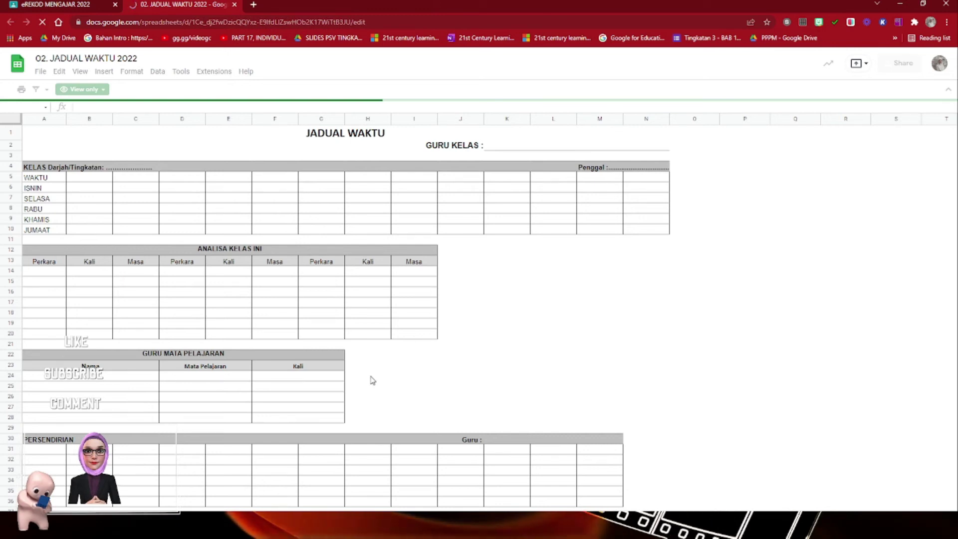
scroll(373, 379, down, 3)
scroll(569, 417, down, 2)
scroll(569, 418, down, 3)
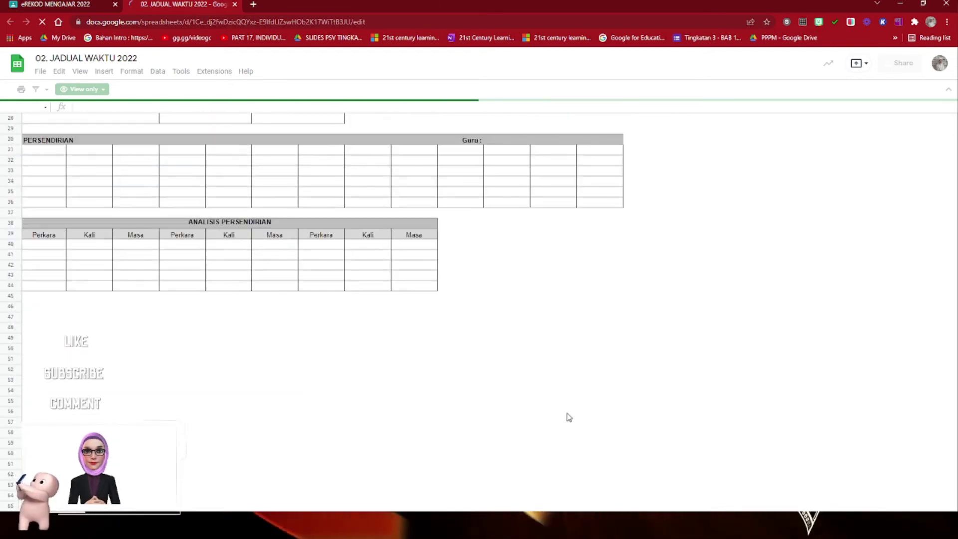
scroll(569, 417, up, 8)
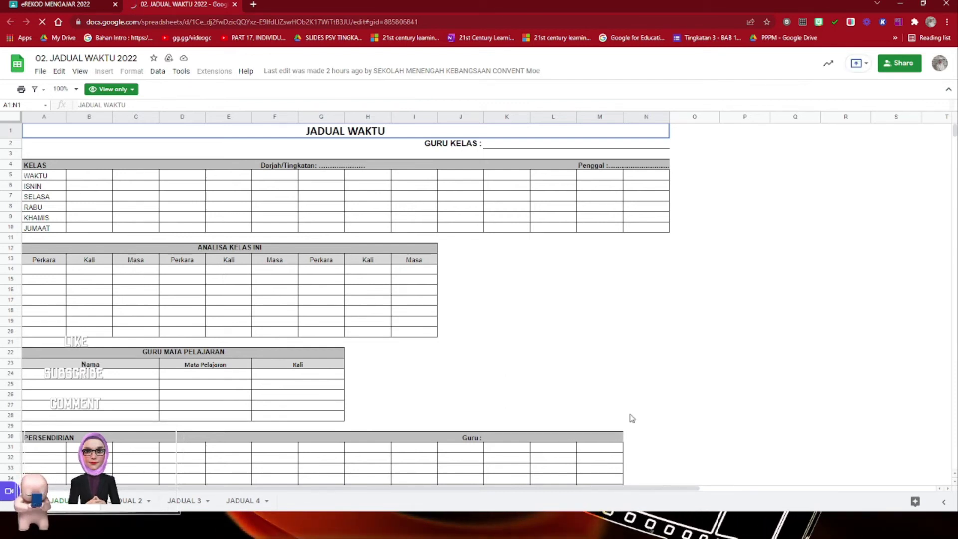
click(236, 5)
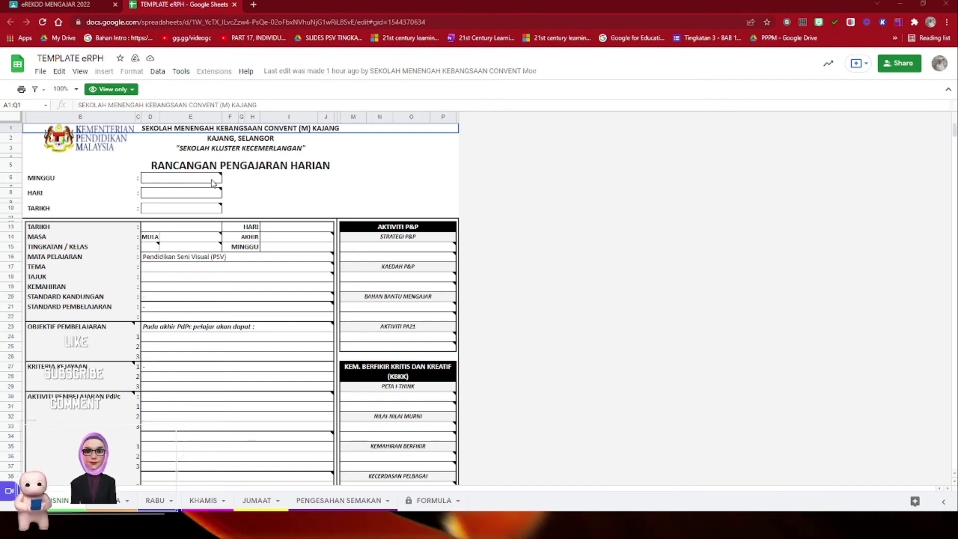
Read the entry notes on the MINGGU, HARI and TARIKH header cells of the TEMPLATE eRPH lesson plan.
click(195, 181)
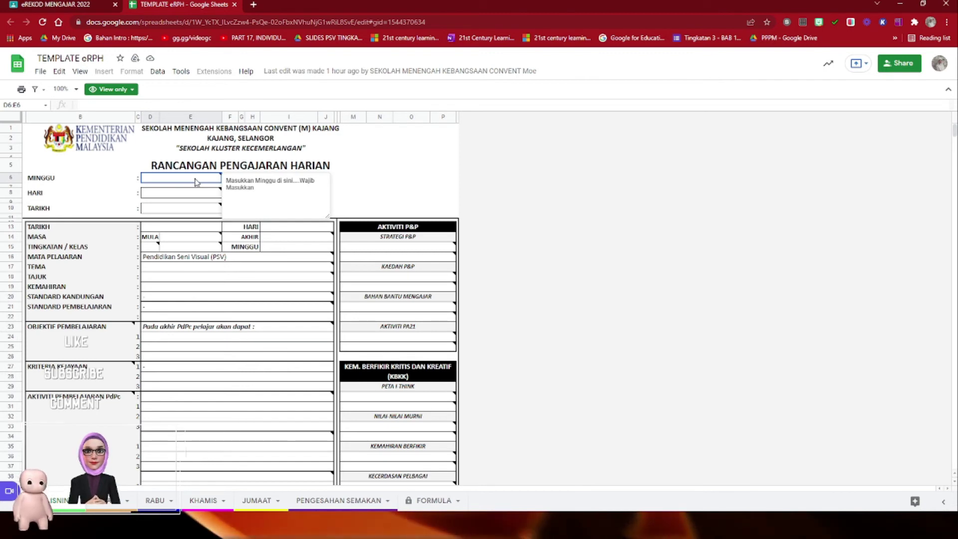
click(167, 198)
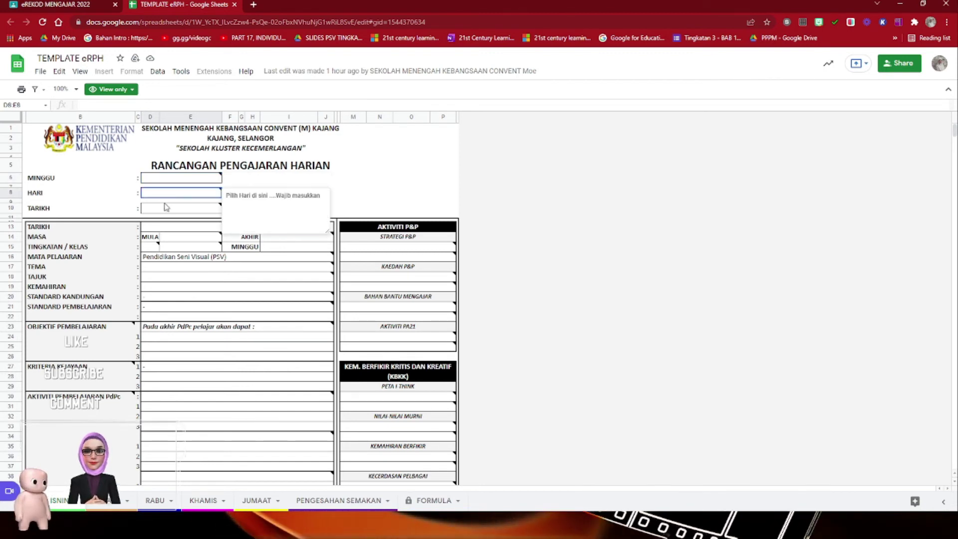
click(166, 210)
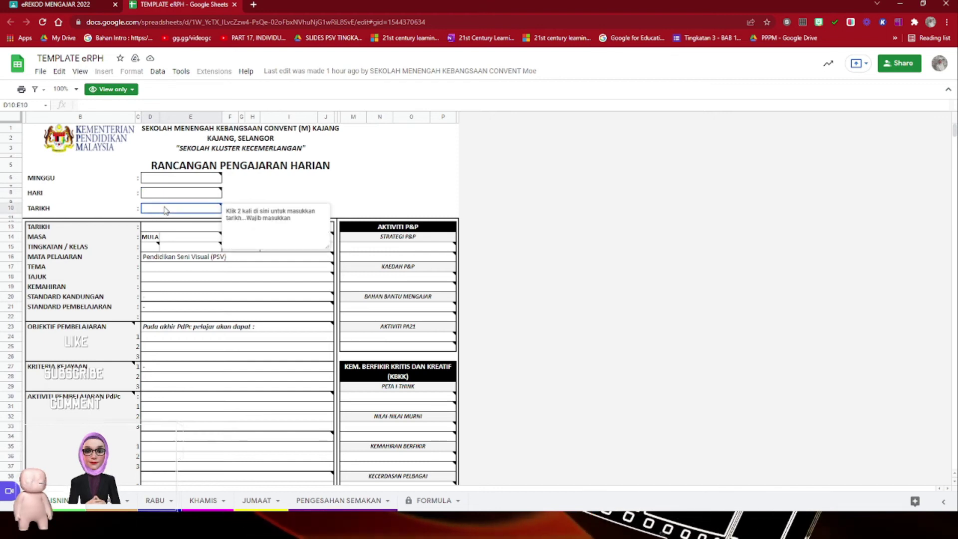
Inspect the first lesson's objective, class, end-time, week and subject cells and their entry notes.
click(207, 340)
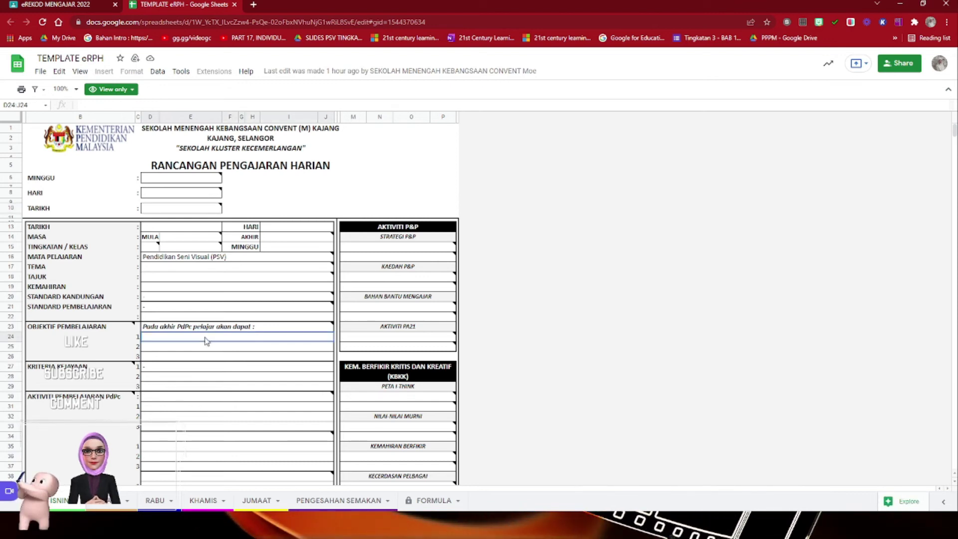
click(153, 249)
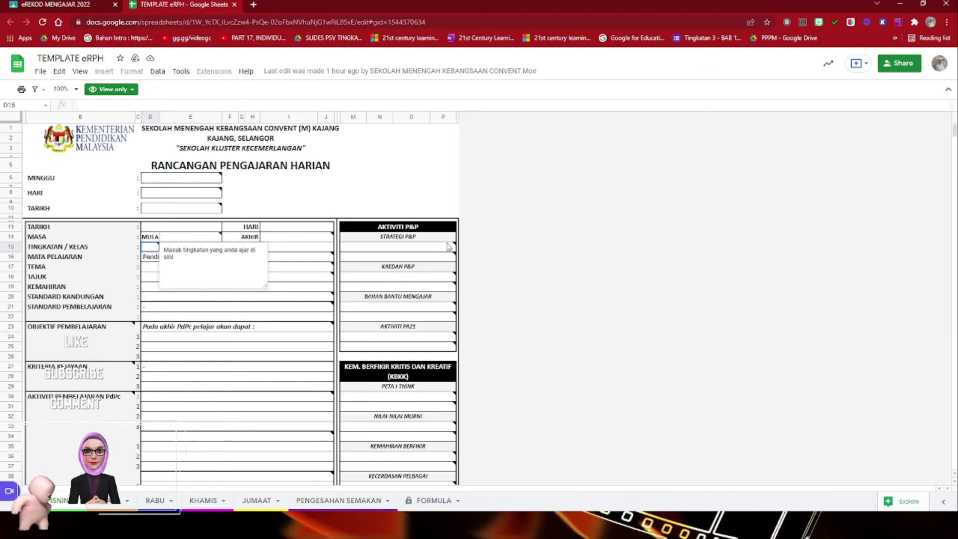
click(290, 240)
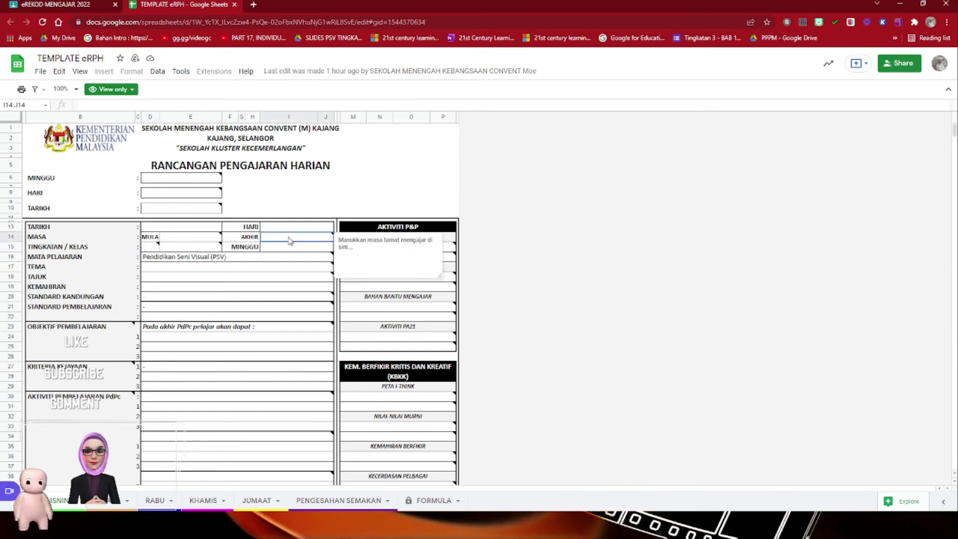
click(270, 250)
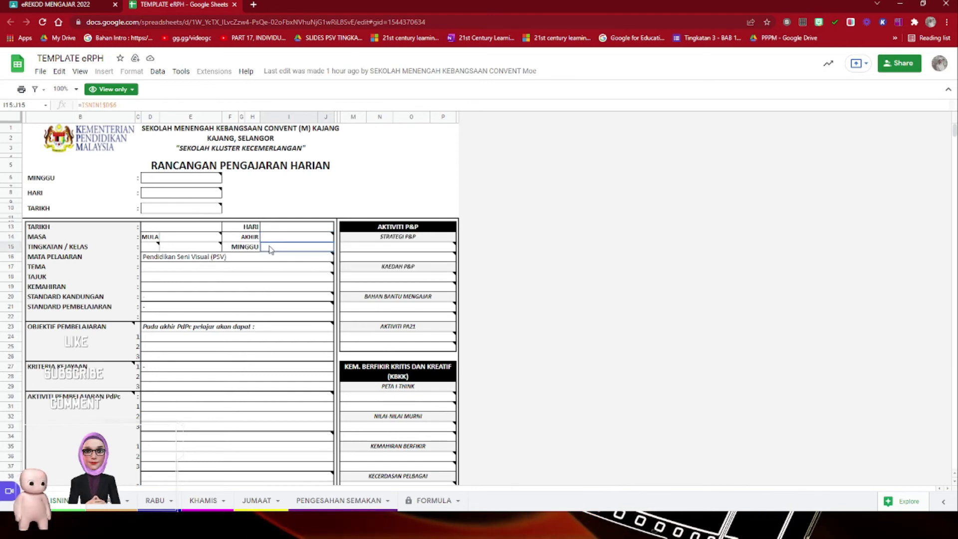
mouse_move(270, 257)
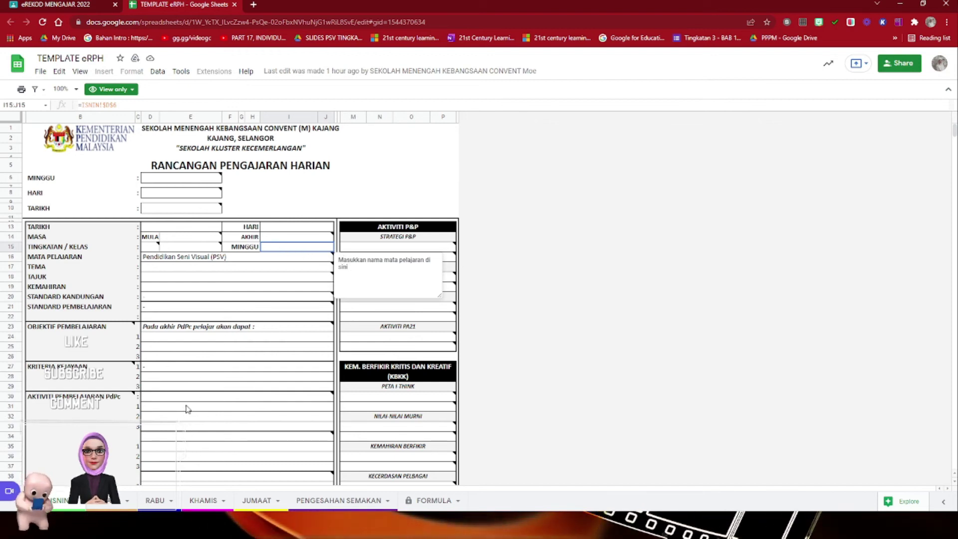
Look through the whole first daily lesson plan, from lesson details and activities down to REFLEKSI, NOTA / CATATAN and RELIEF KELAS.
scroll(186, 384, down, 2)
scroll(189, 387, down, 2)
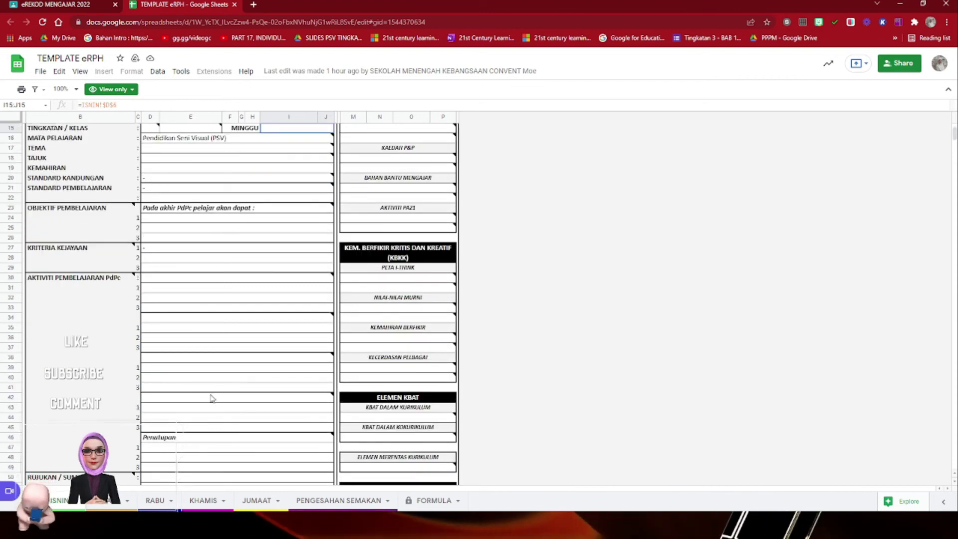
scroll(212, 400, down, 2)
scroll(212, 407, up, 3)
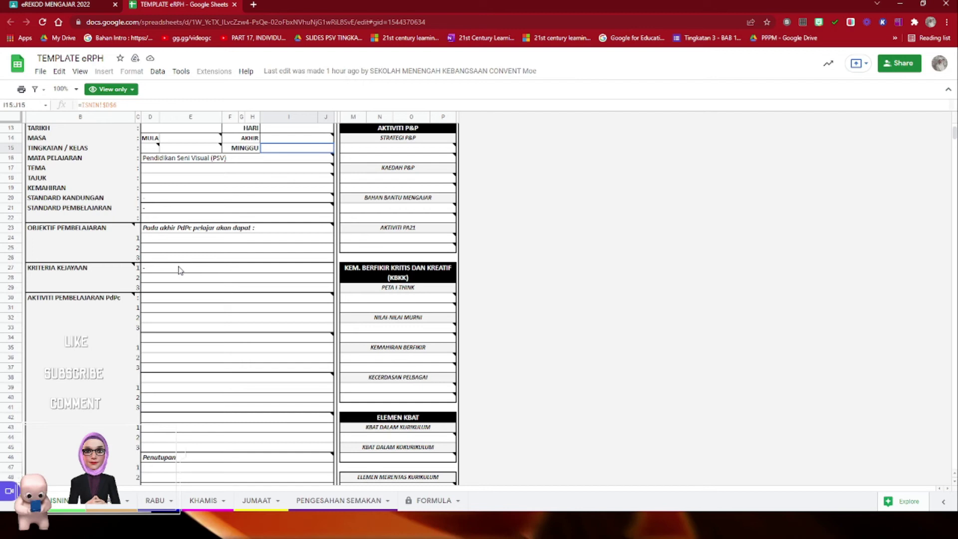
scroll(203, 344, down, 3)
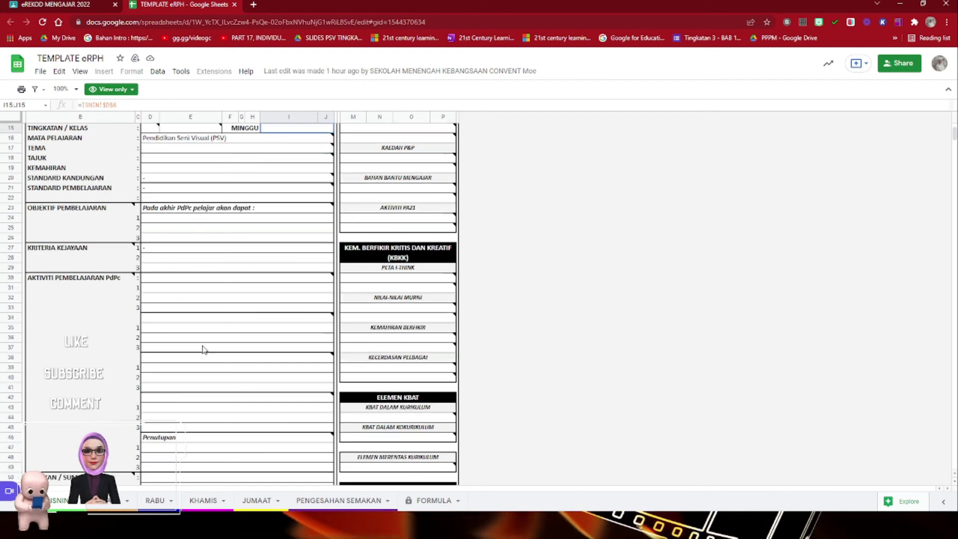
scroll(229, 344, down, 1)
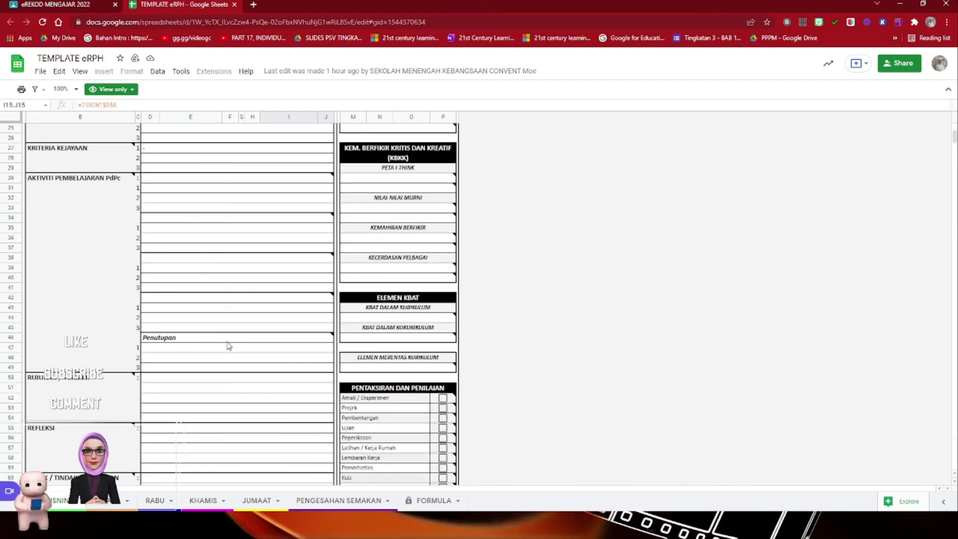
scroll(186, 380, down, 3)
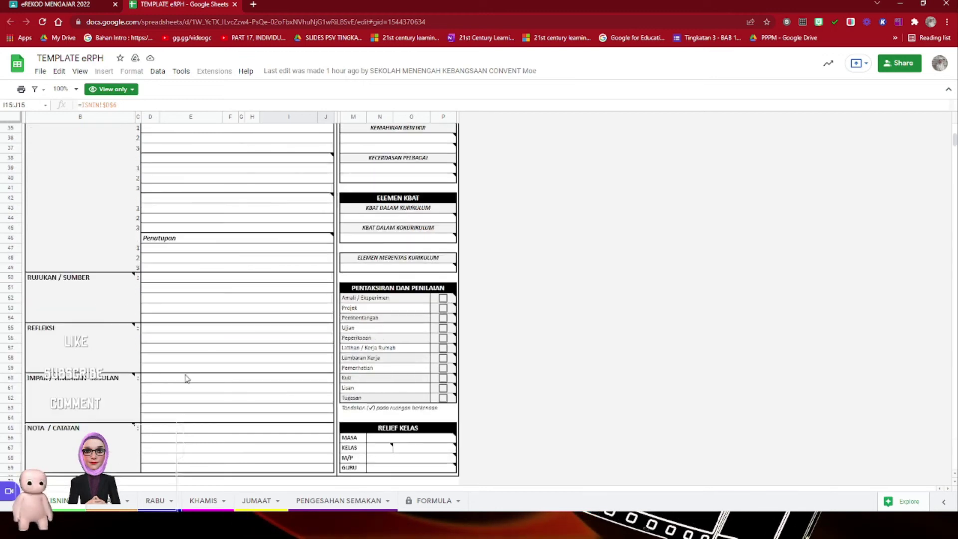
scroll(223, 380, down, 1)
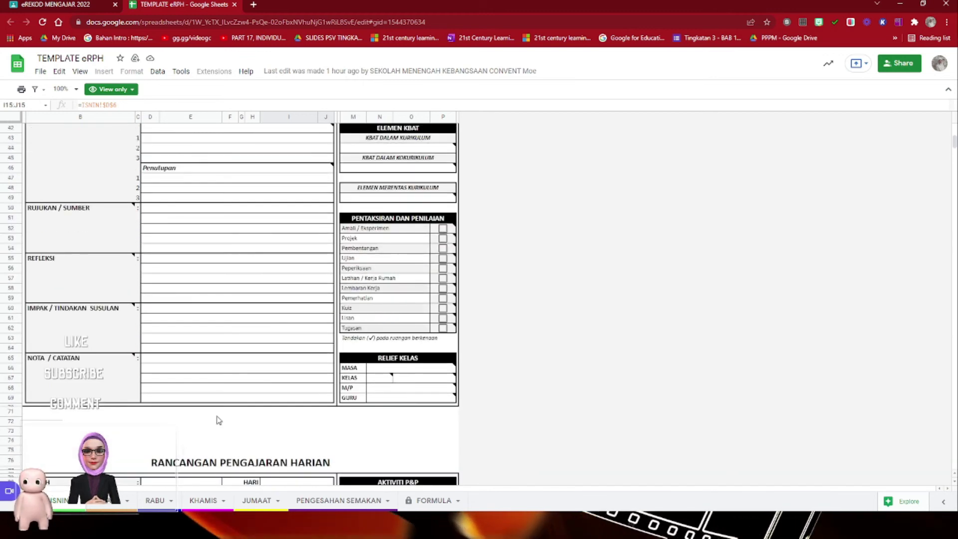
scroll(217, 419, down, 2)
scroll(215, 374, up, 5)
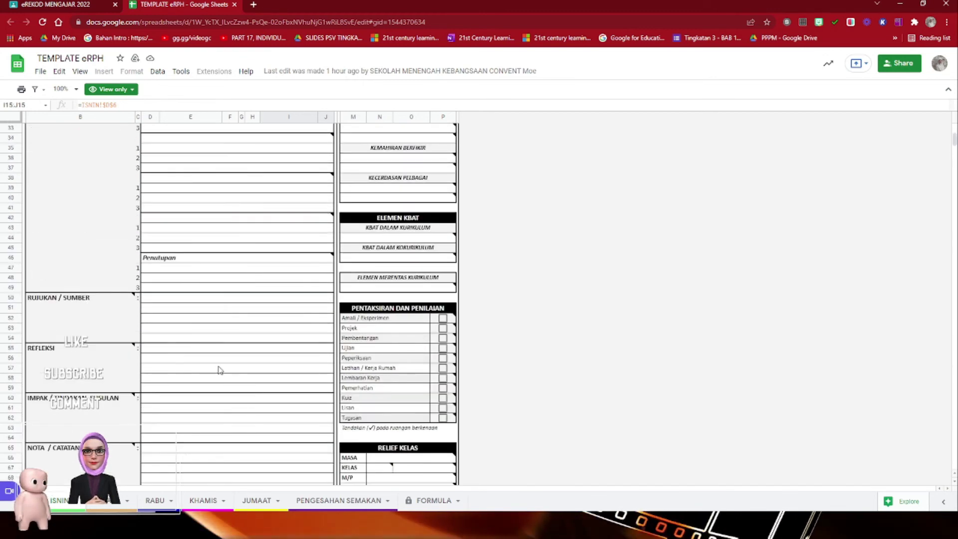
scroll(377, 336, up, 3)
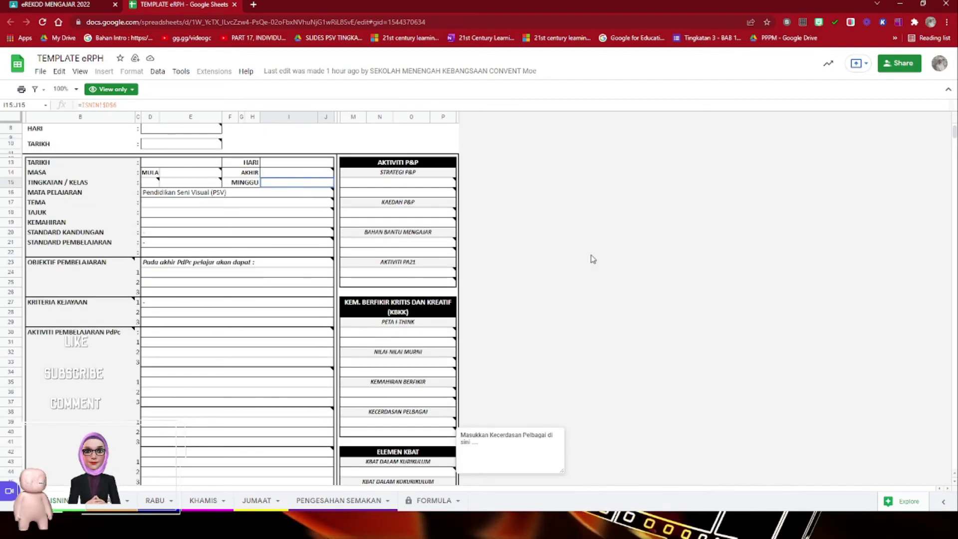
scroll(533, 294, up, 2)
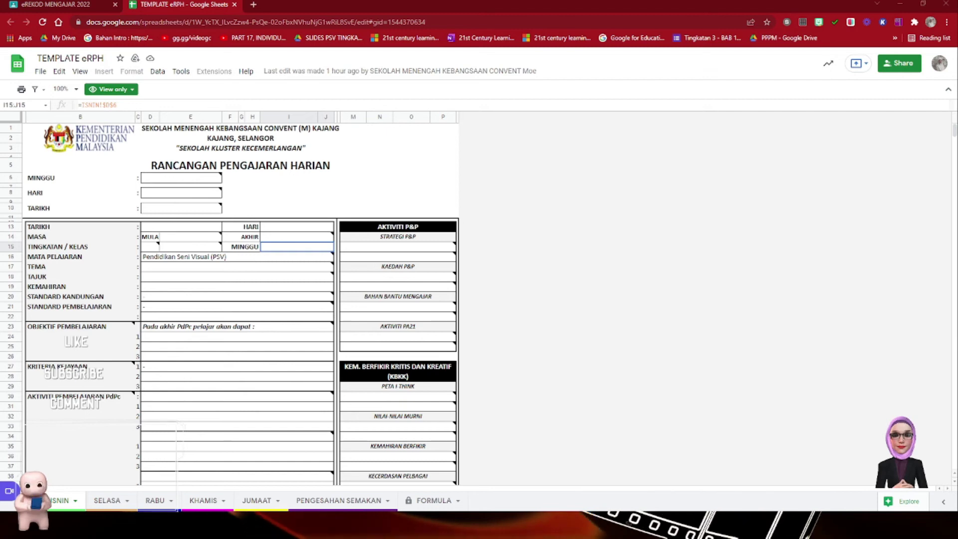
View the PENGESAHAN SEMAKAN sheet and the FORMULA sheet of the lesson plan template.
mouse_move(399, 456)
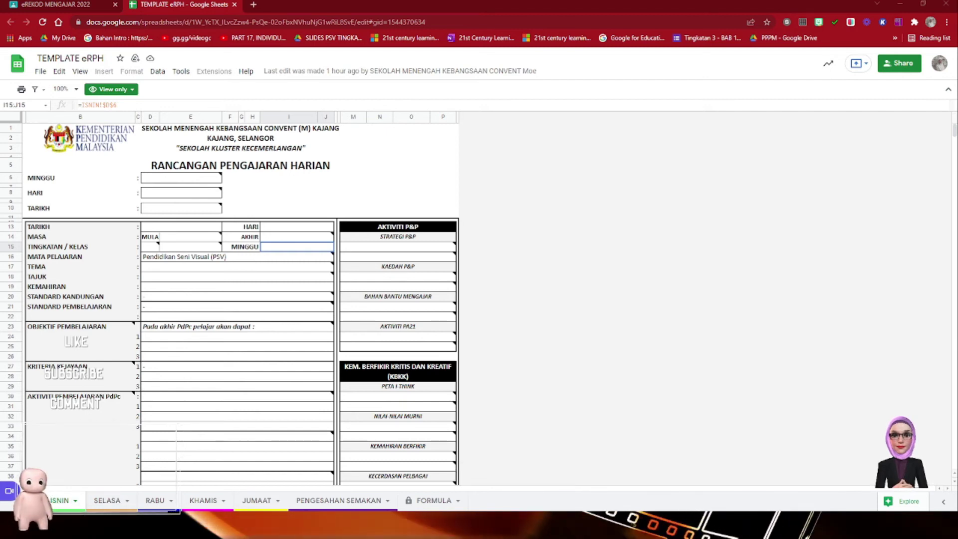
mouse_move(235, 447)
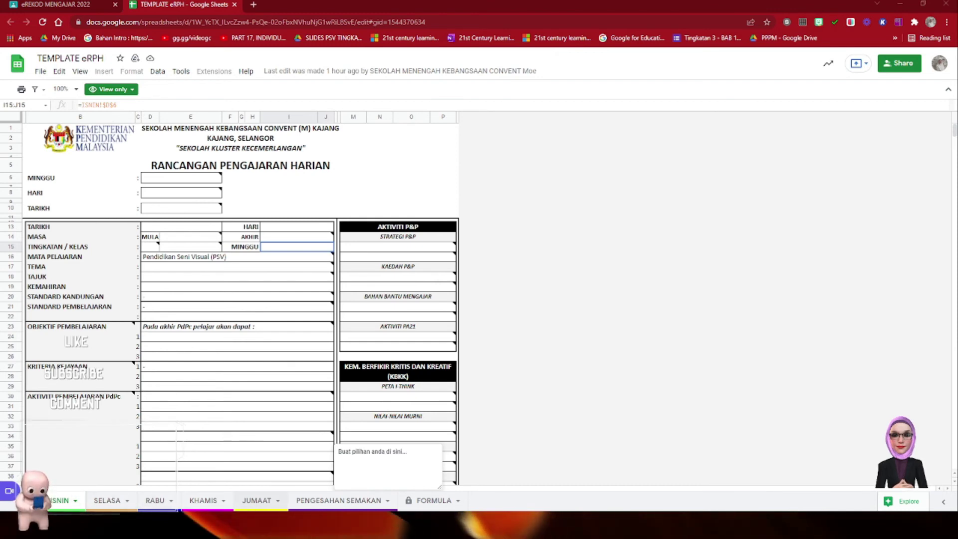
click(358, 504)
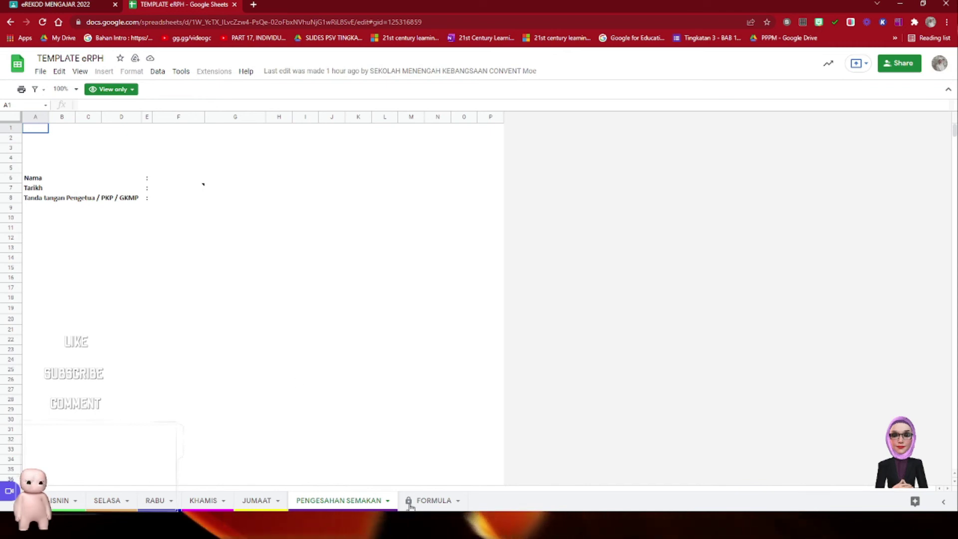
click(434, 501)
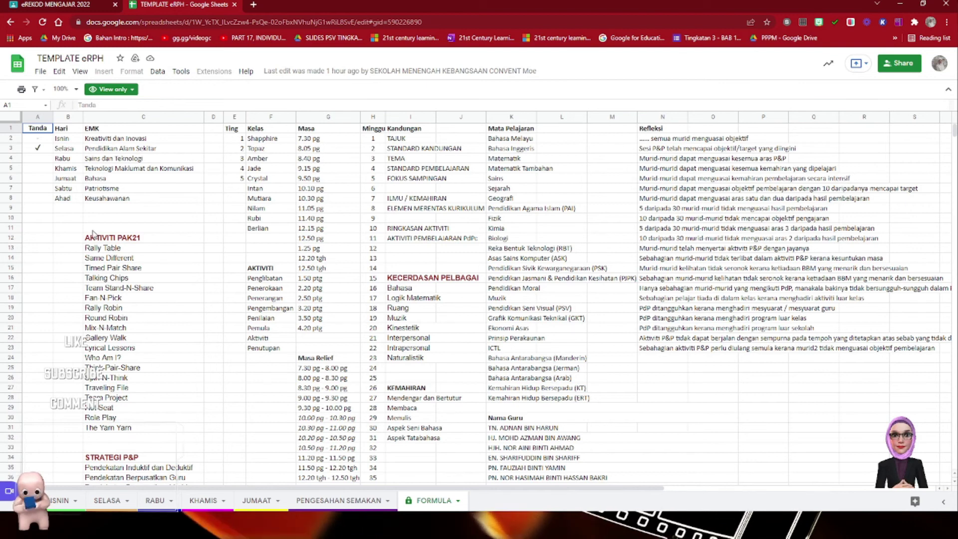
Look over the reference lists on the FORMULA sheet and select all the teacher names under Nama Guru (K31:O93).
scroll(103, 387, down, 6)
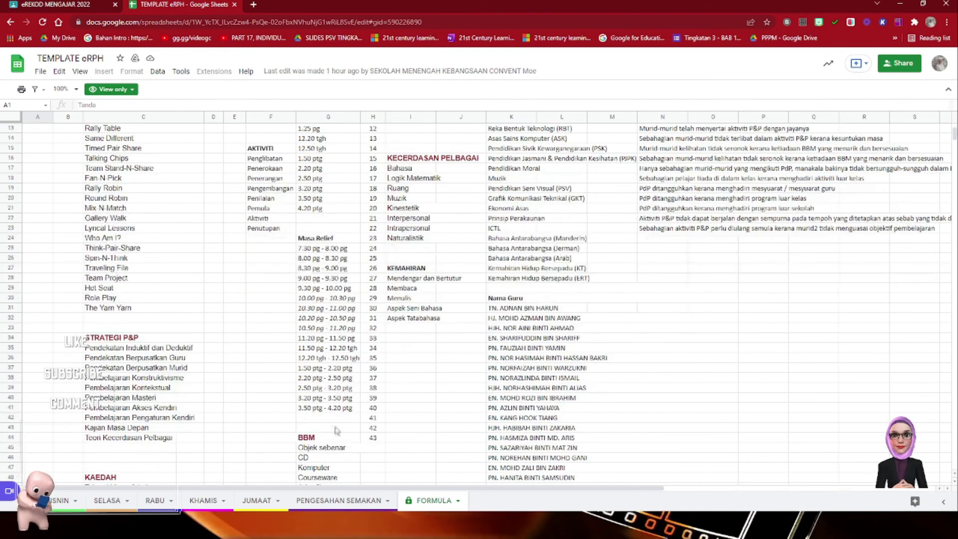
scroll(454, 417, up, 6)
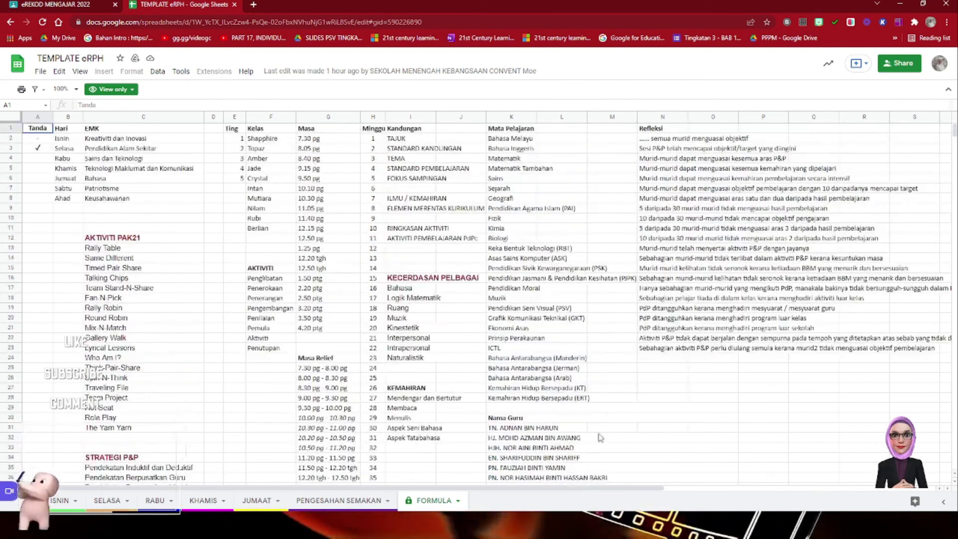
click(498, 422)
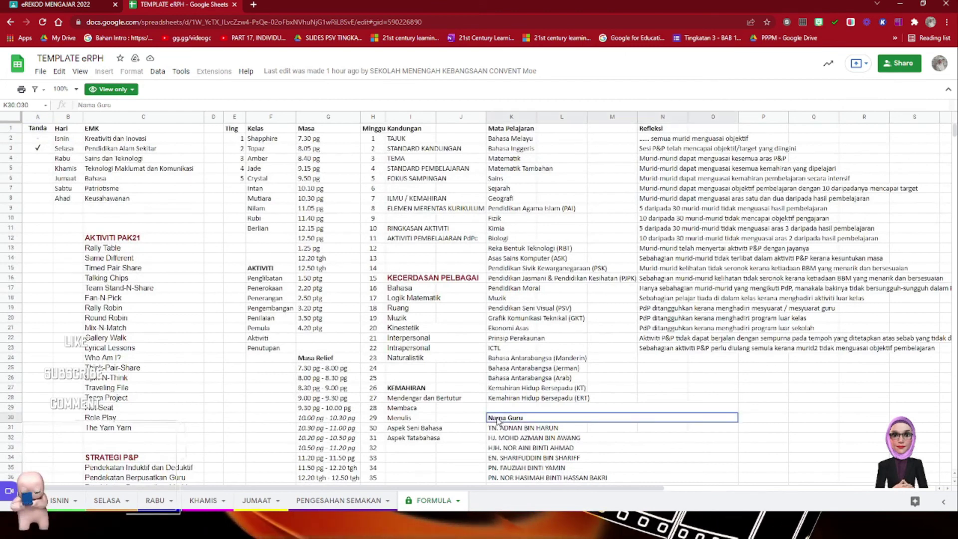
drag(498, 422, 499, 484)
drag(714, 484, 524, 403)
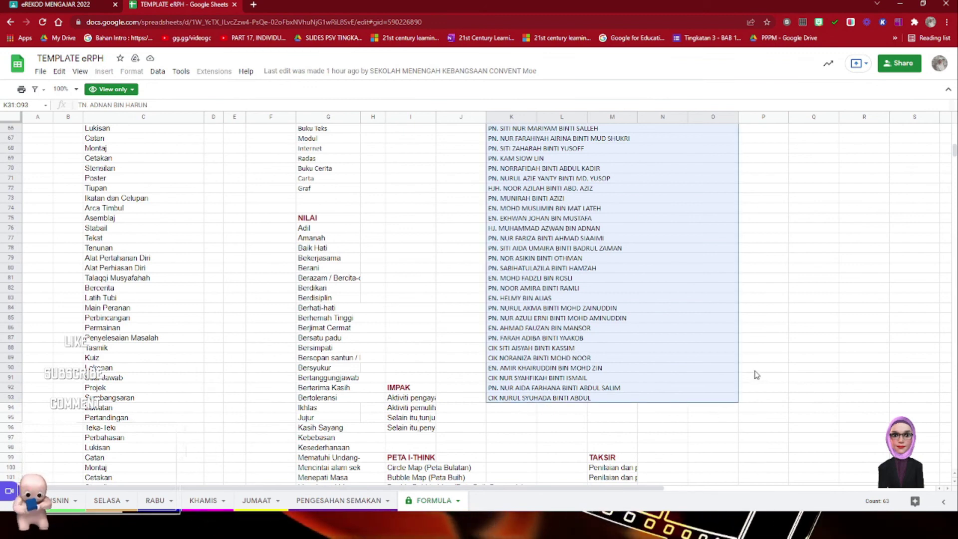
Check which editing commands are available for the selected teacher names, then close the TEMPLATE eRPH file.
right_click(698, 381)
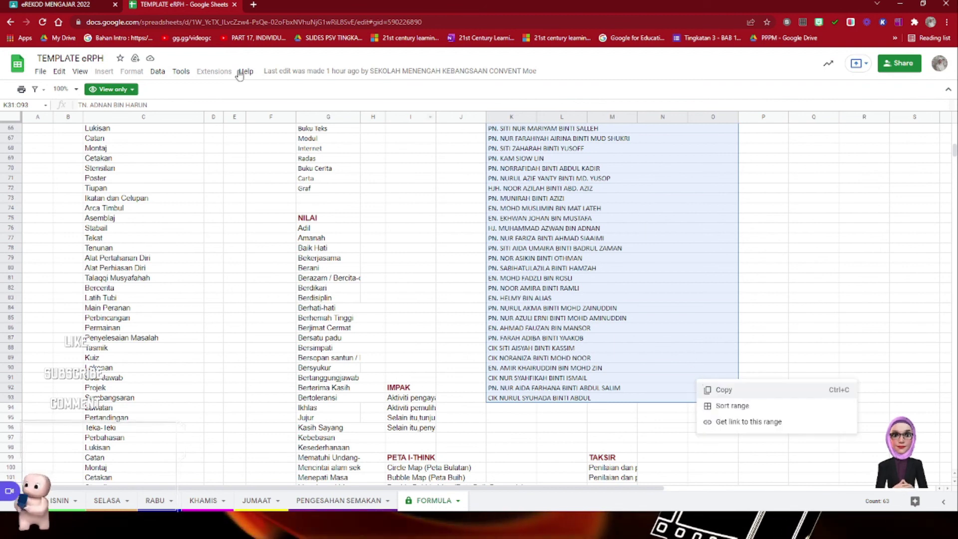
click(59, 72)
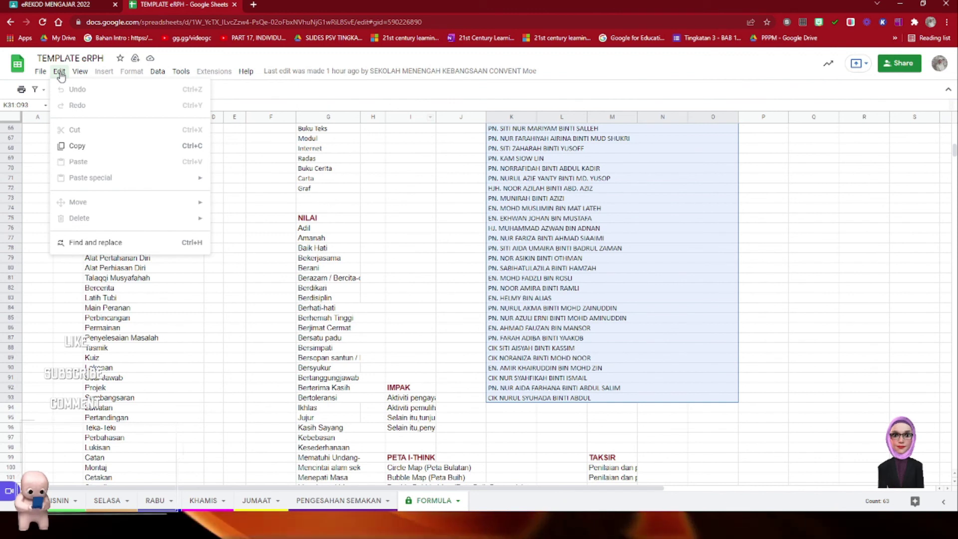
click(679, 311)
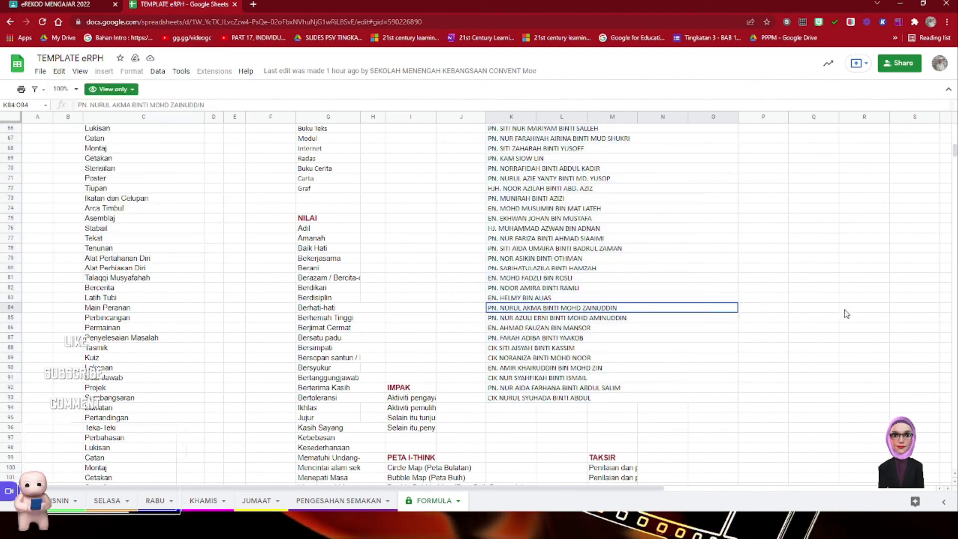
scroll(631, 327, up, 12)
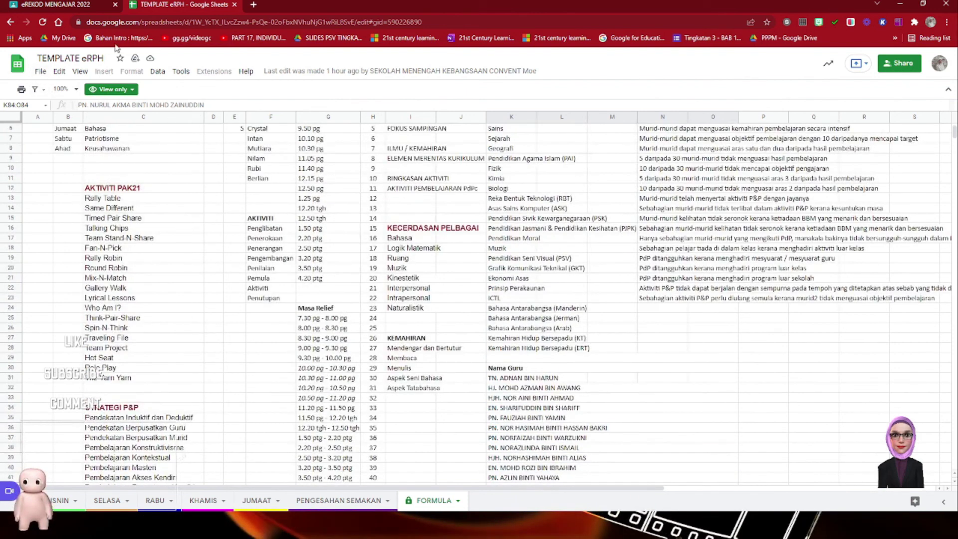
click(235, 5)
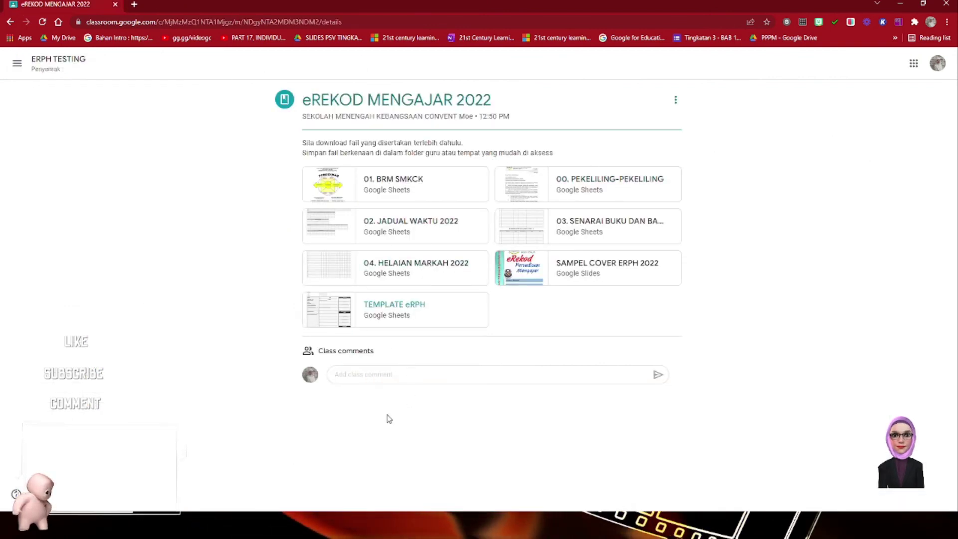
Reopen TEMPLATE eRPH from the eREKOD MENGAJAR 2022 post, view its Make a copy option, and close the file.
click(394, 309)
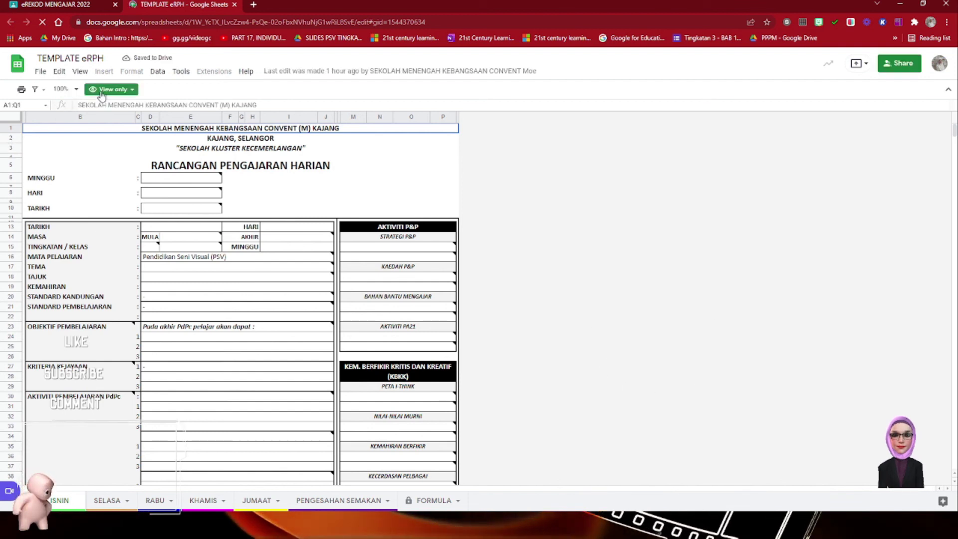
click(42, 73)
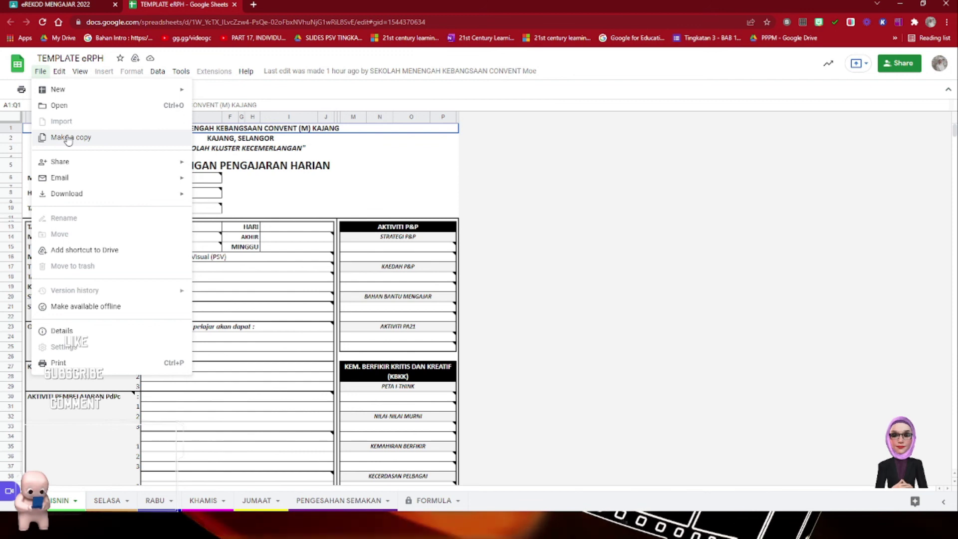
click(234, 5)
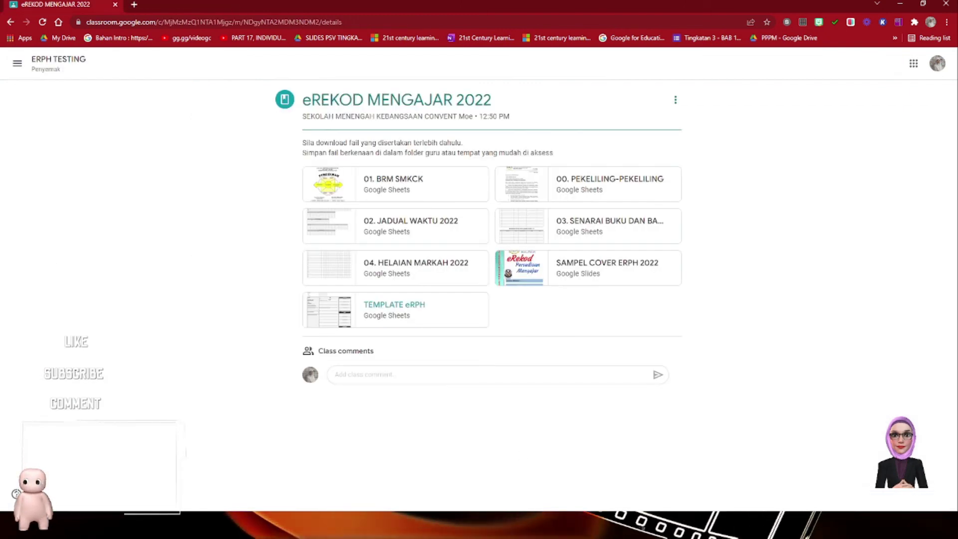